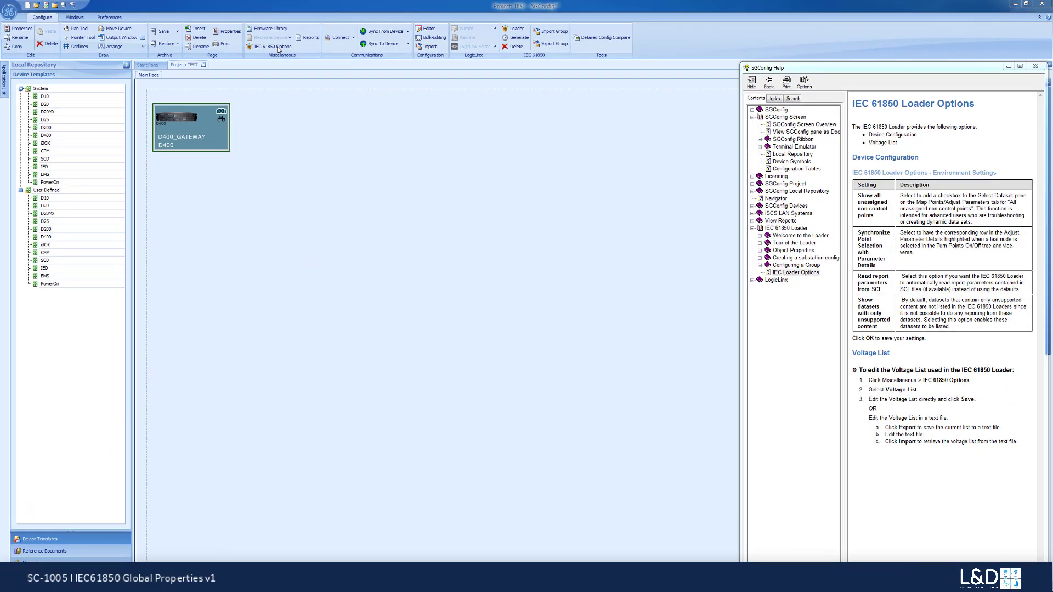
- Open the IEC 61850 Options and inspect the available diagram layouts under Device Configuration
click(274, 47)
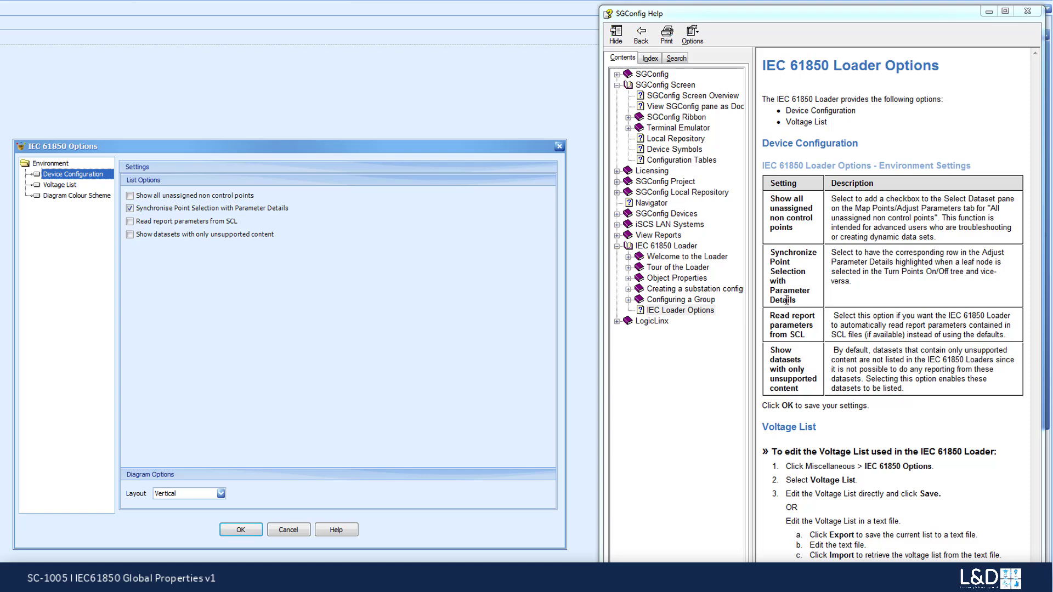
click(221, 493)
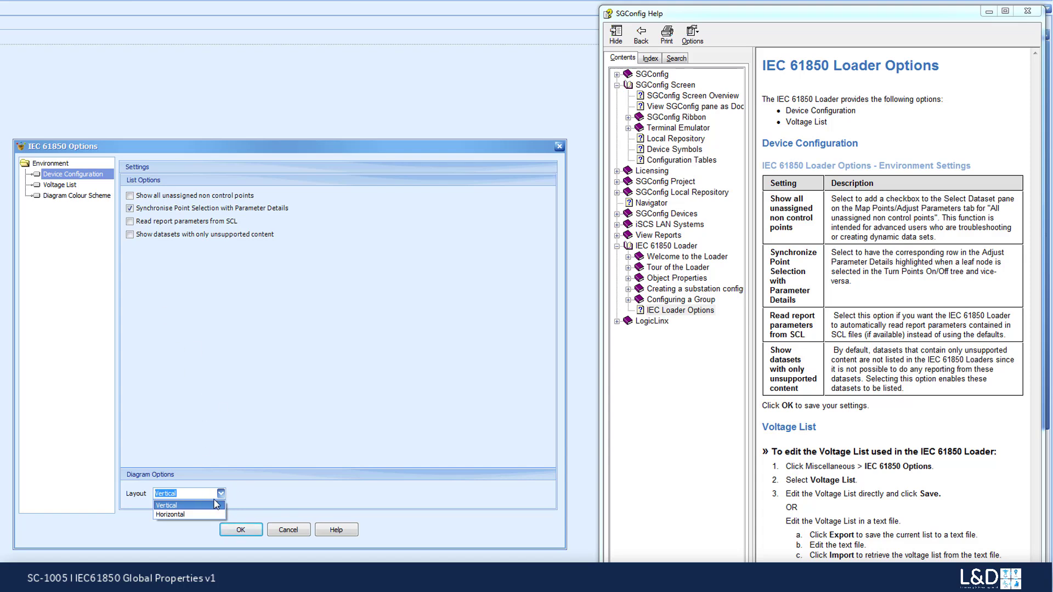
click(220, 497)
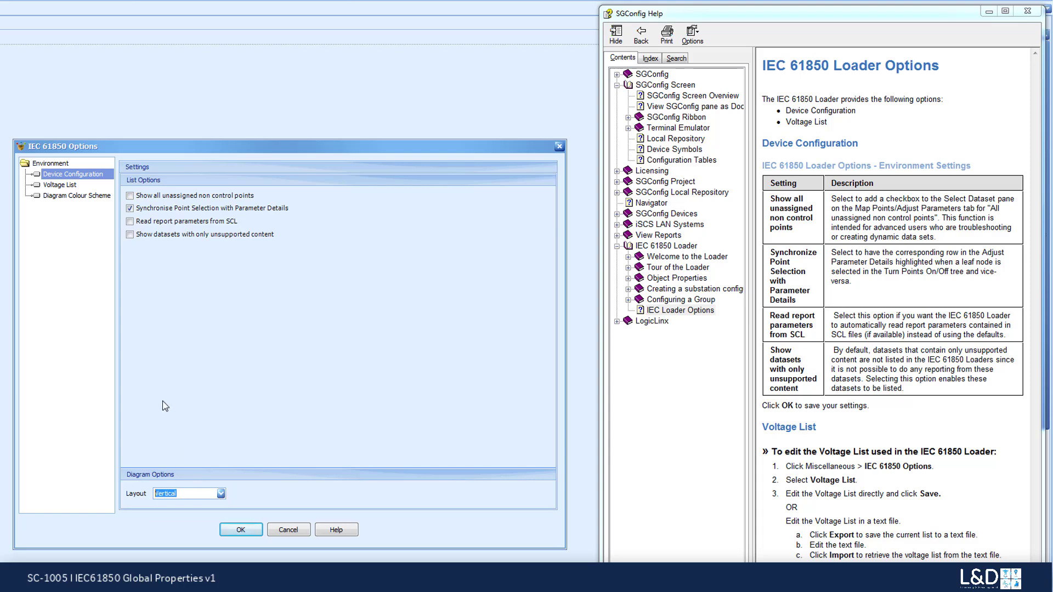
- Export the voltage list to VoltageList.txt on the Desktop, overwriting the existing file
click(61, 185)
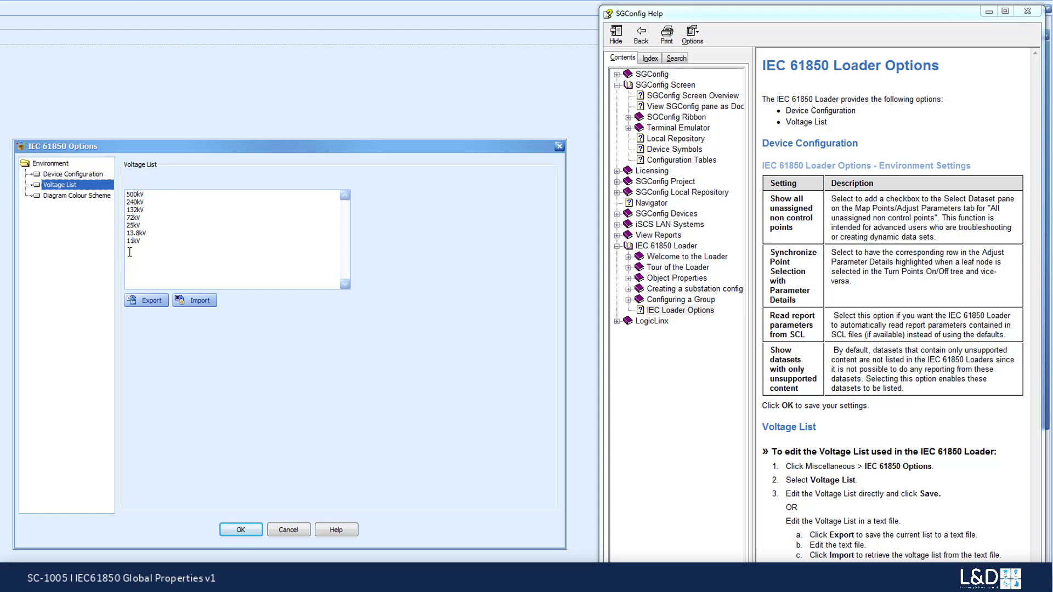
click(152, 303)
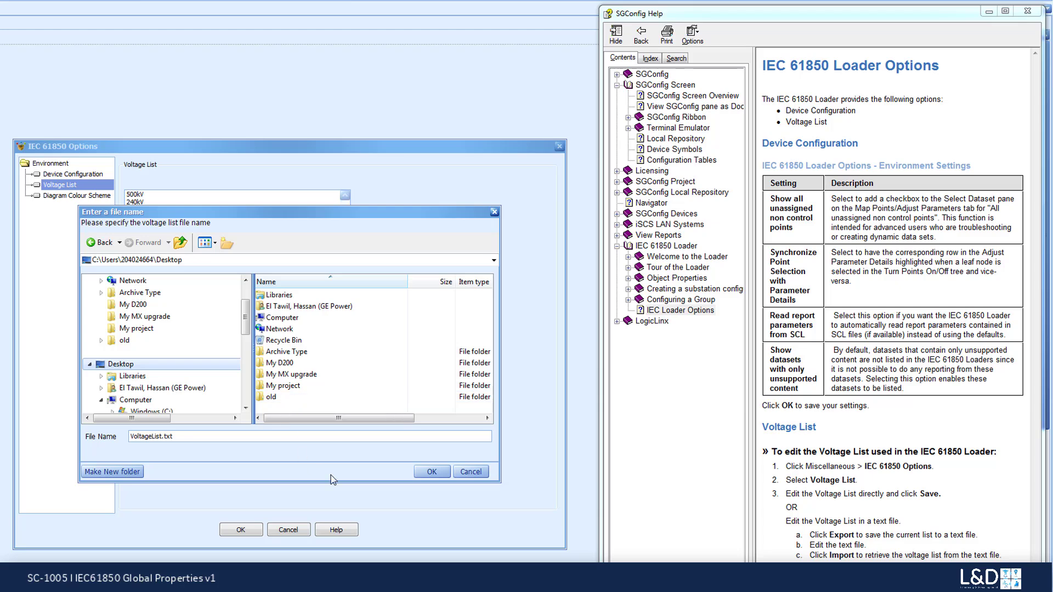
click(432, 472)
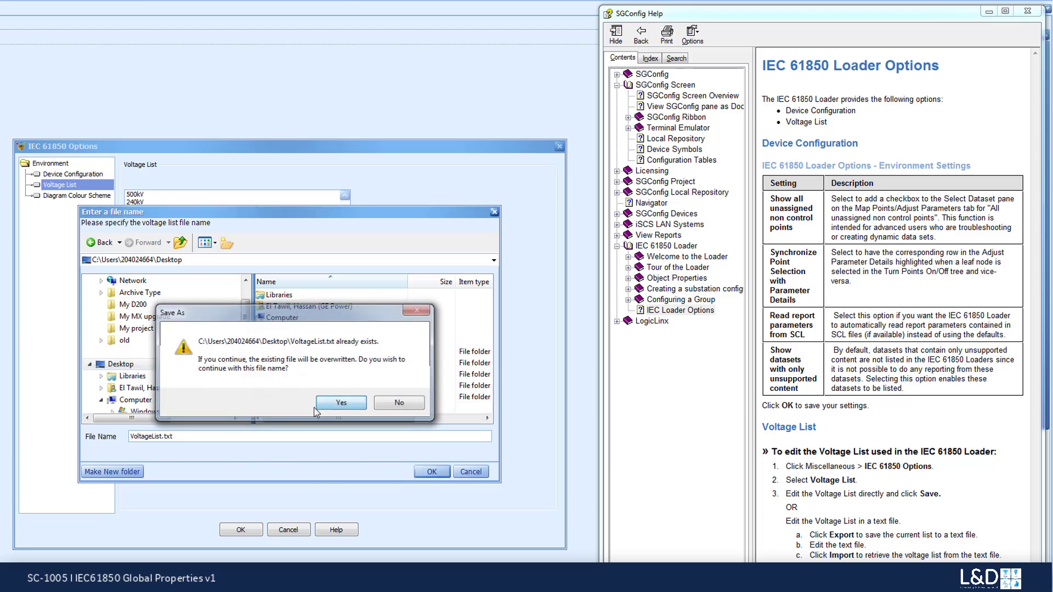
click(329, 404)
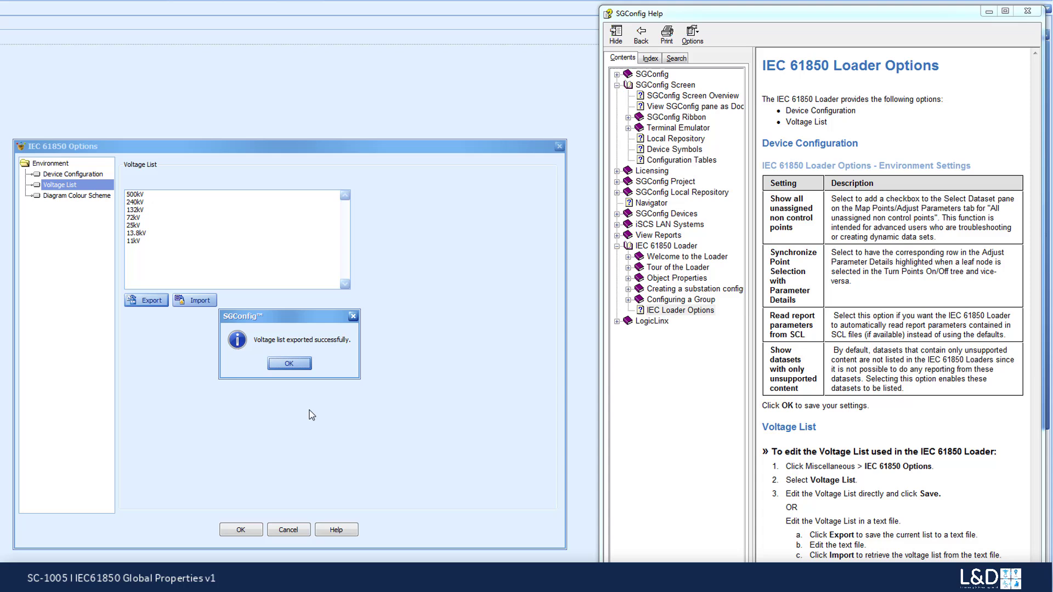
click(279, 363)
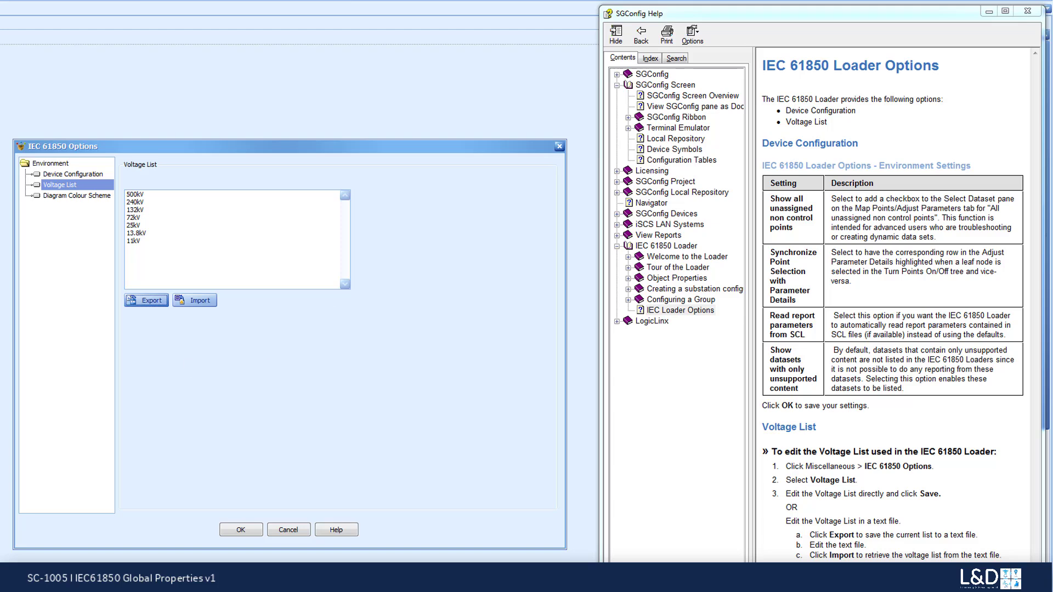
- Open the exported VoltageList.txt in Notepad and add a 150kV line between 240kV and 132kV
click(279, 576)
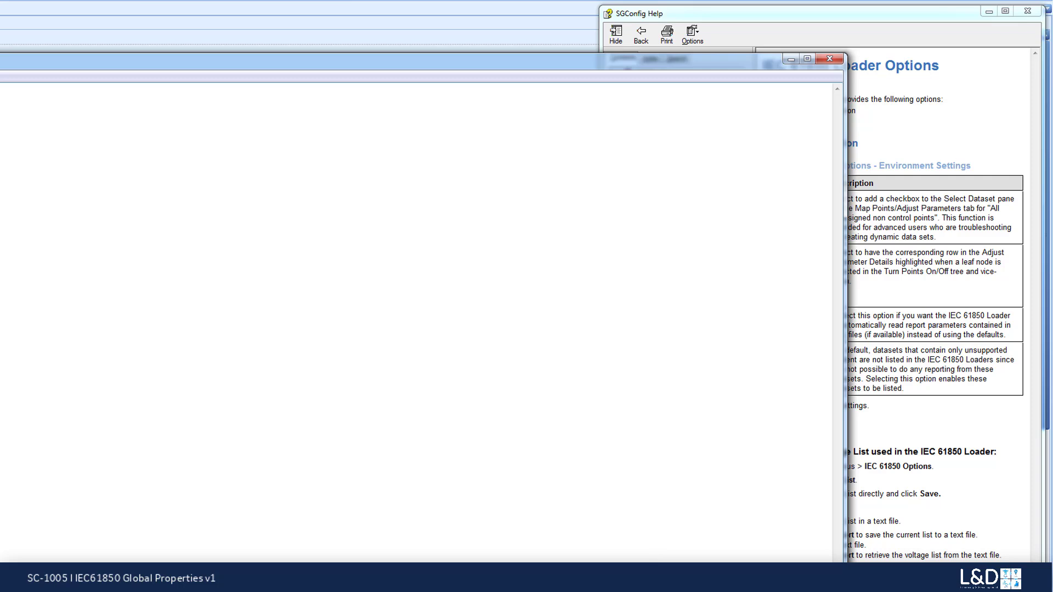
drag(846, 580, 1, 447)
drag(0, 78, 482, 281)
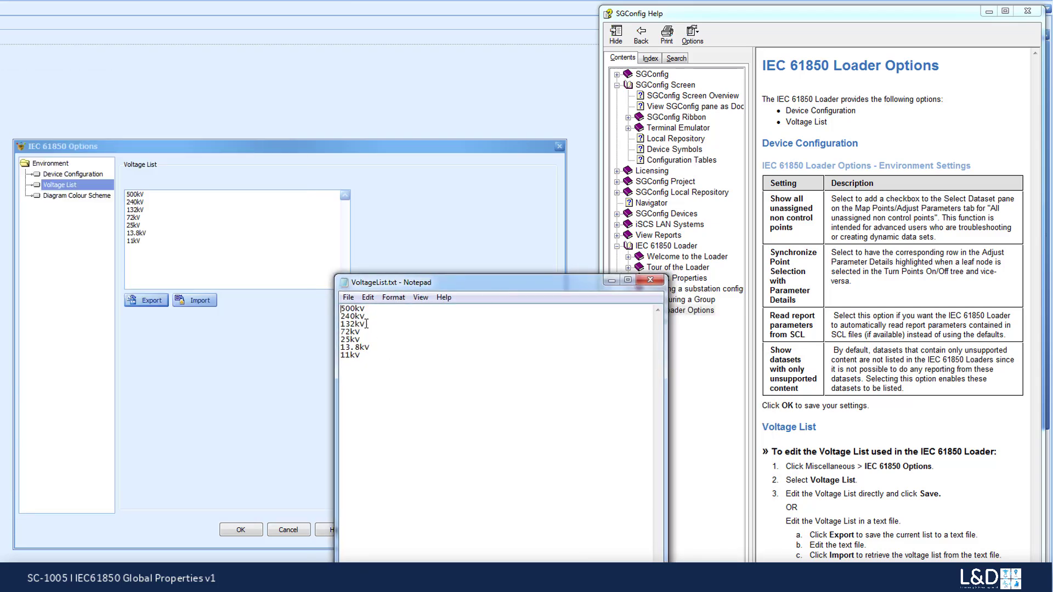
key(Return)
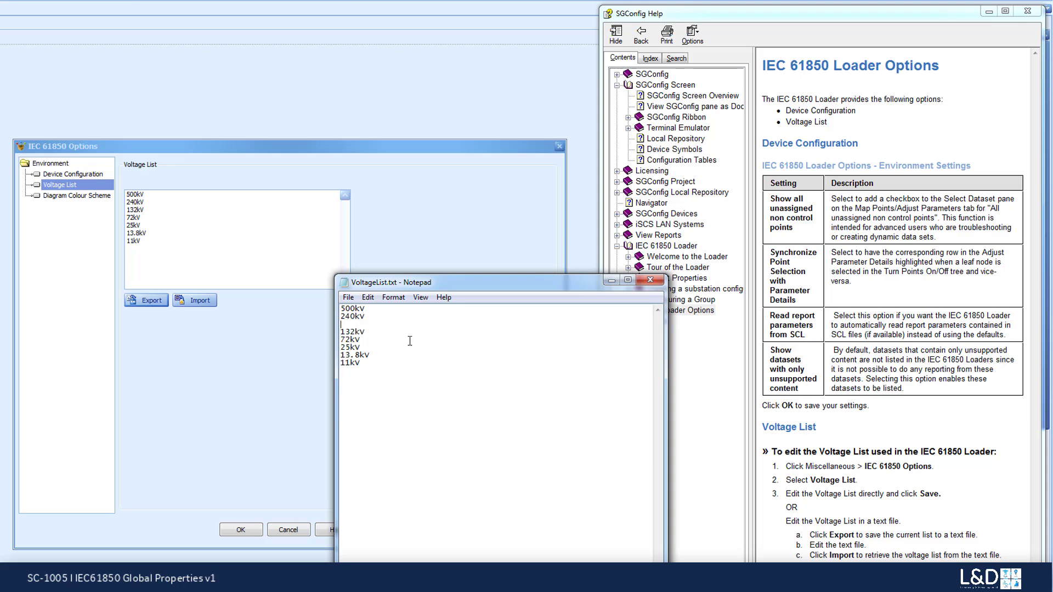
text(150kV)
- Add a 22kV line between 25kV and 13.8kV, then save and close the text file
click(367, 348)
key(Return)
text(22kV)
click(348, 299)
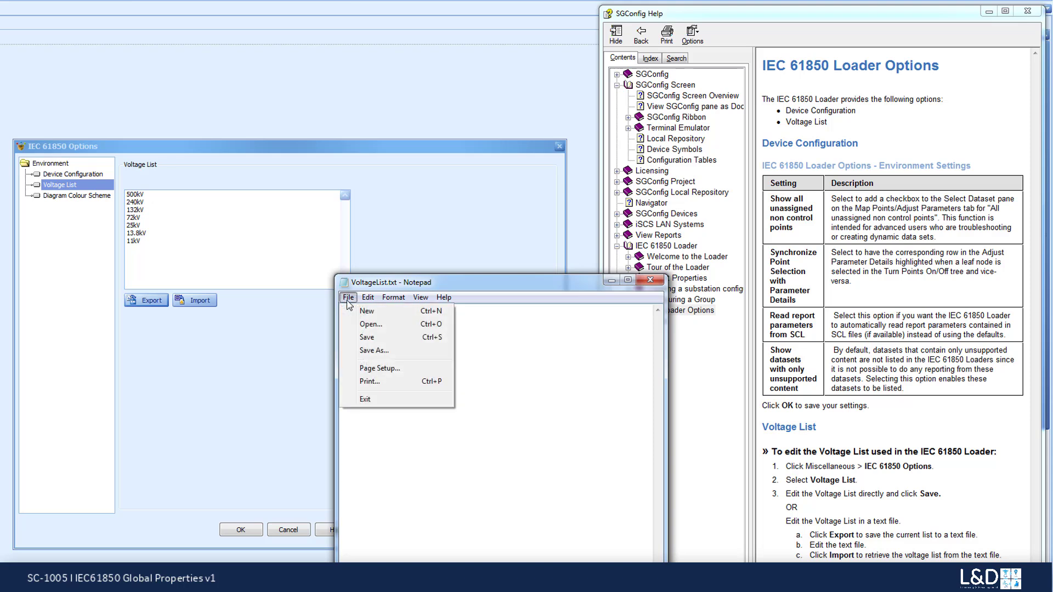
click(356, 337)
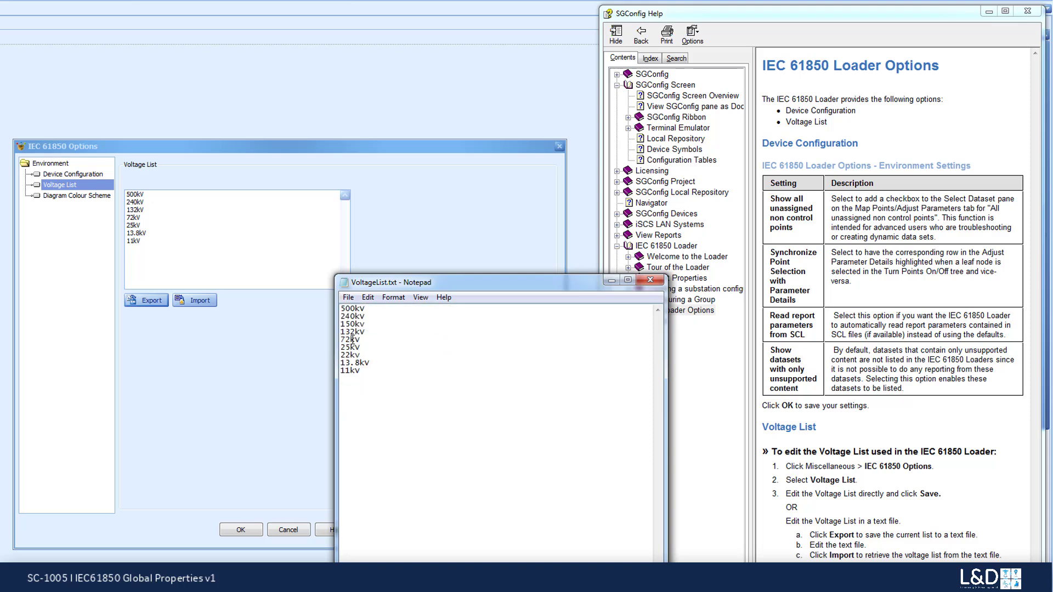
click(650, 280)
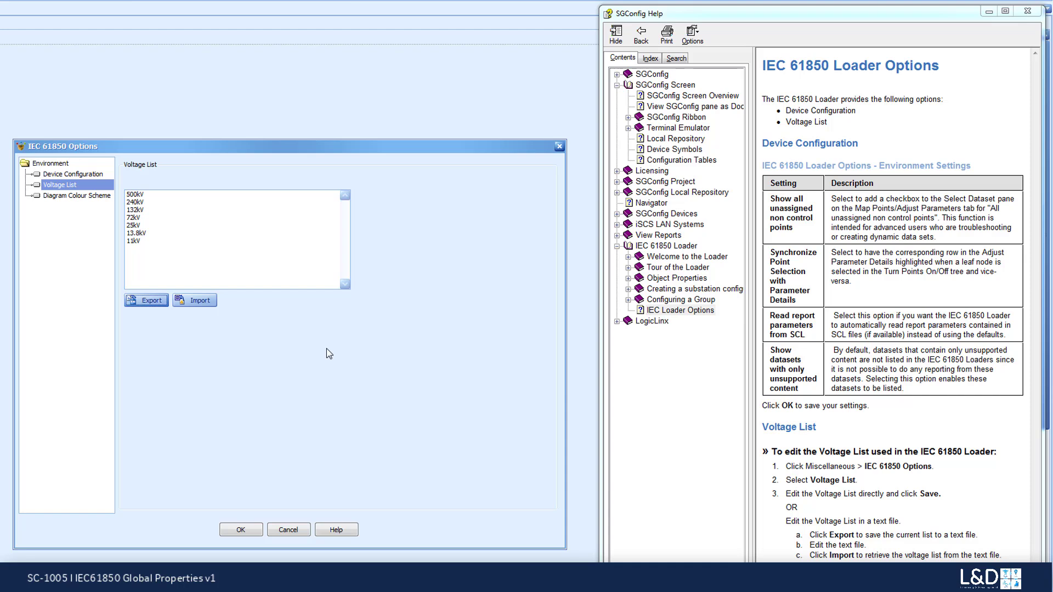
- Import the edited VoltageList.txt into the voltage list and review the file's contents in Notepad
click(201, 301)
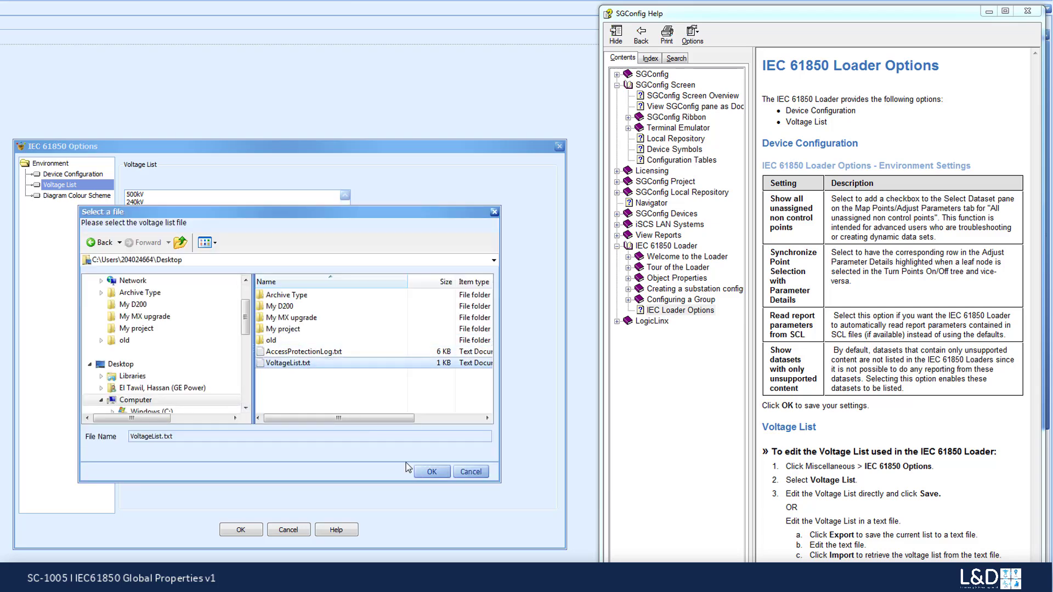
click(432, 472)
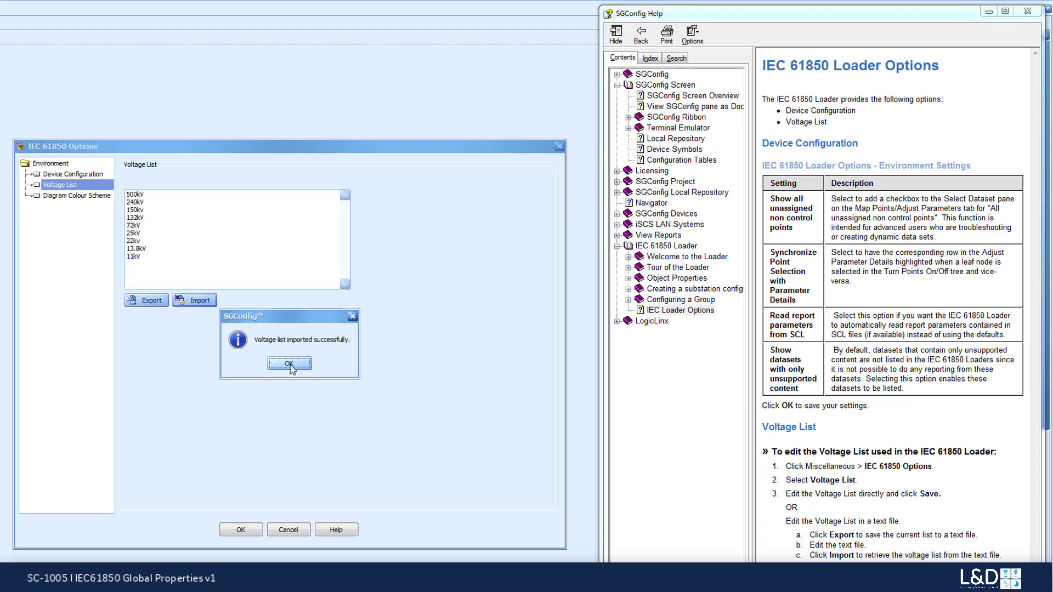
click(289, 363)
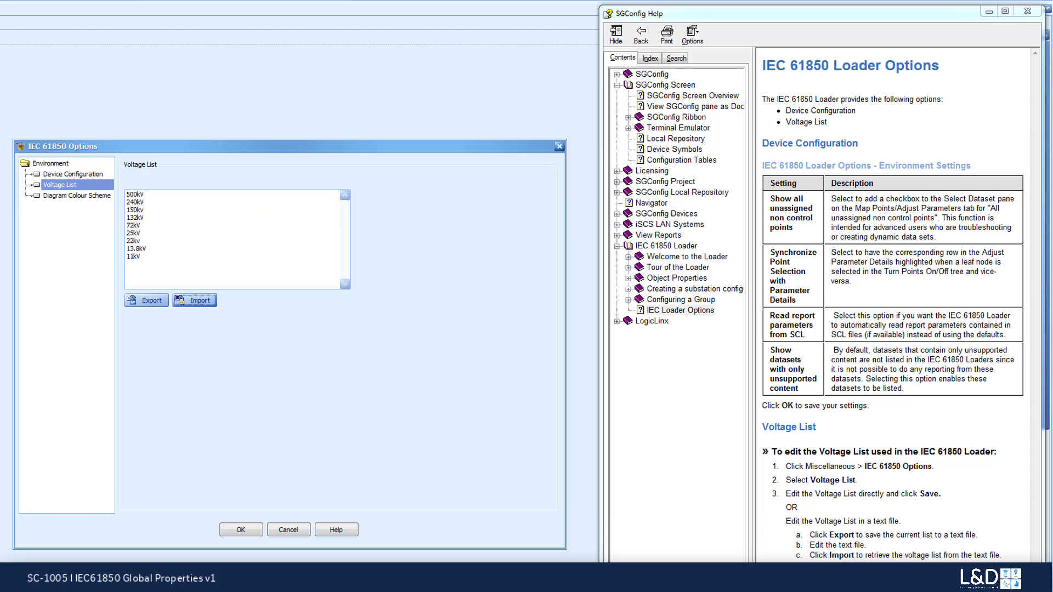
click(202, 580)
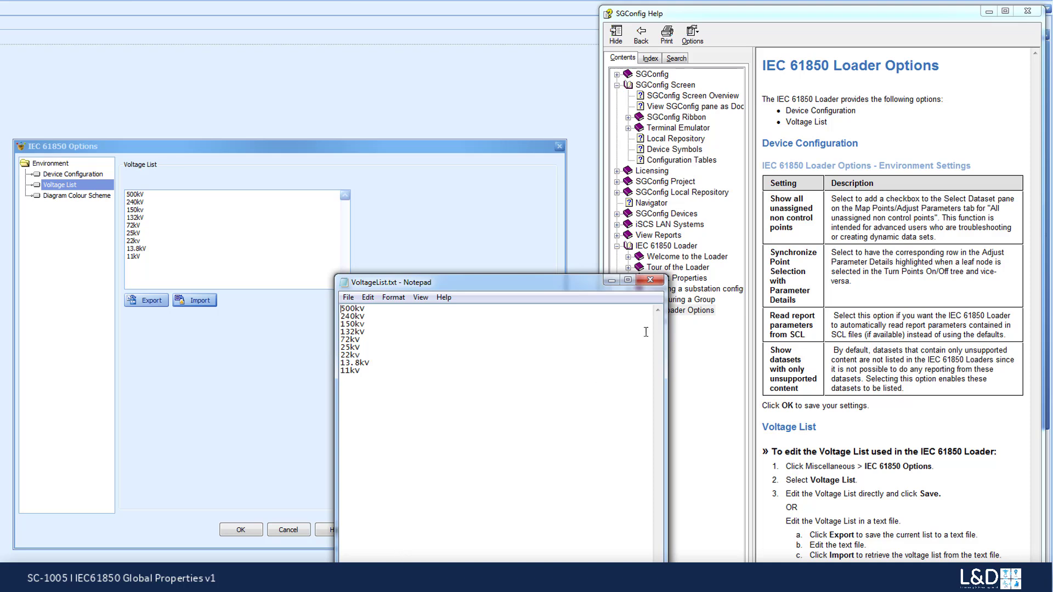
click(650, 279)
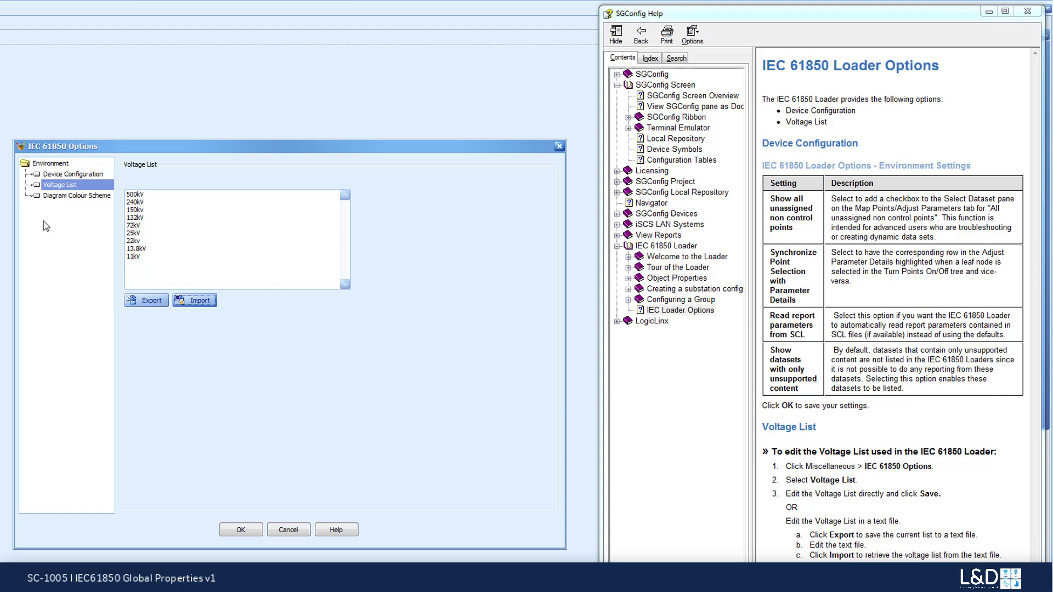
- Examine the level colours of the Voltage Areas and Bays blocks in the Diagram Colour Scheme
click(60, 197)
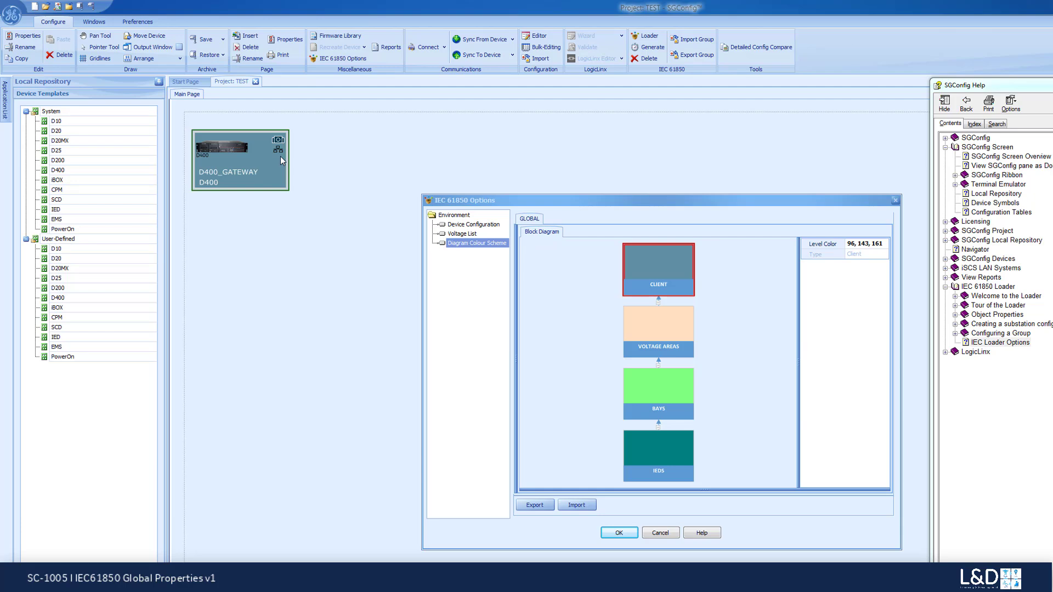
click(668, 331)
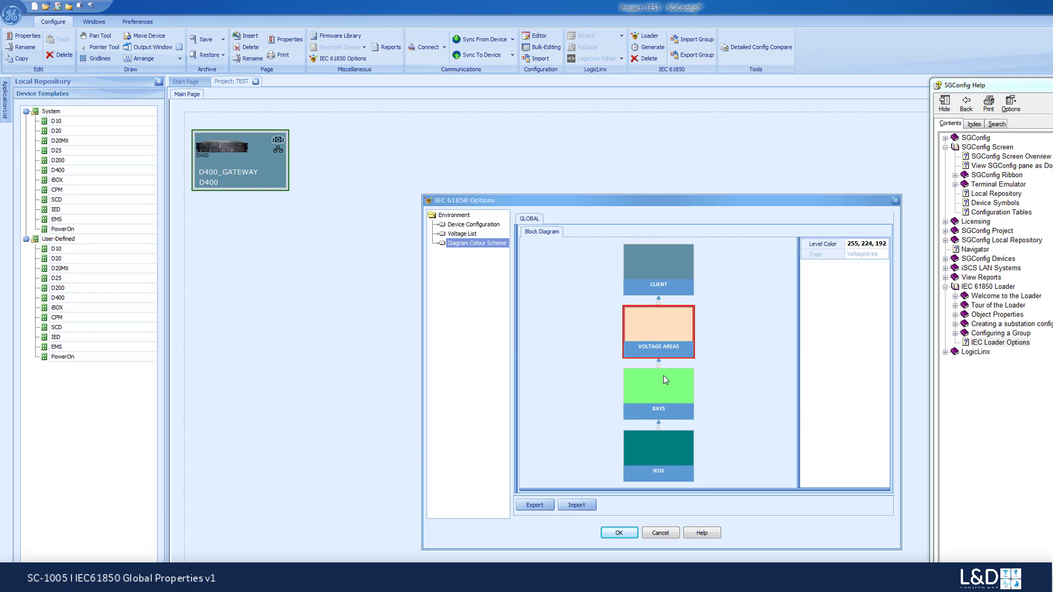
click(664, 394)
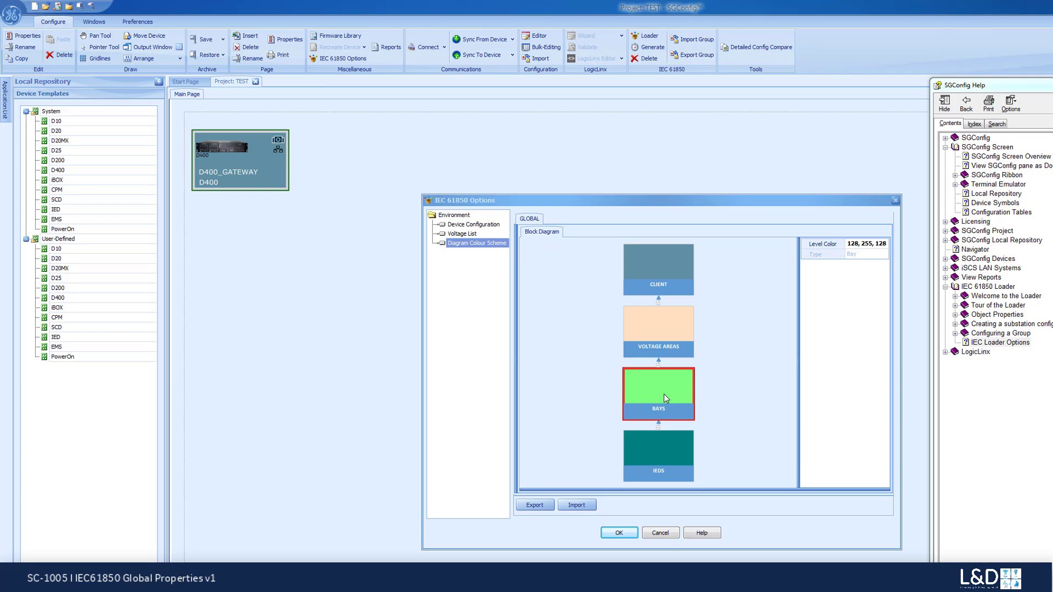
- Set the IEDS block's level color to the web color Aqua and accept the IEC 61850 options
click(656, 459)
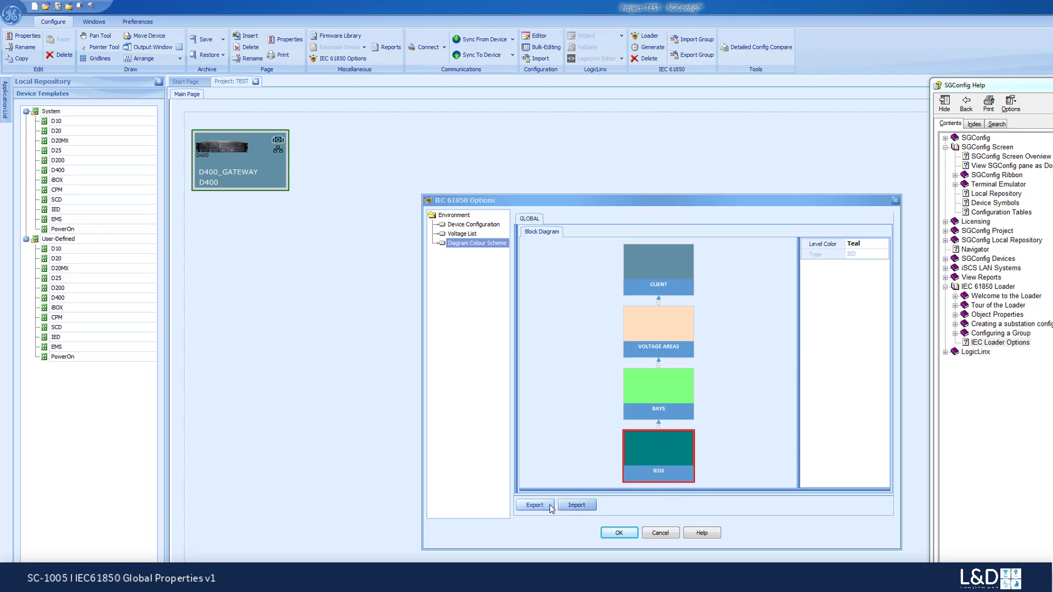
click(879, 245)
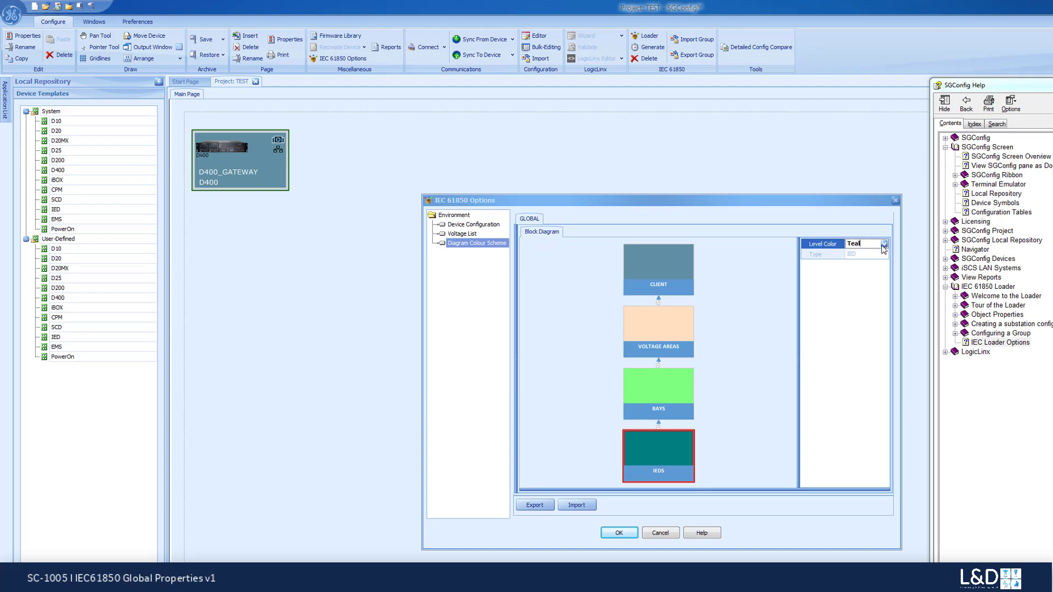
click(883, 246)
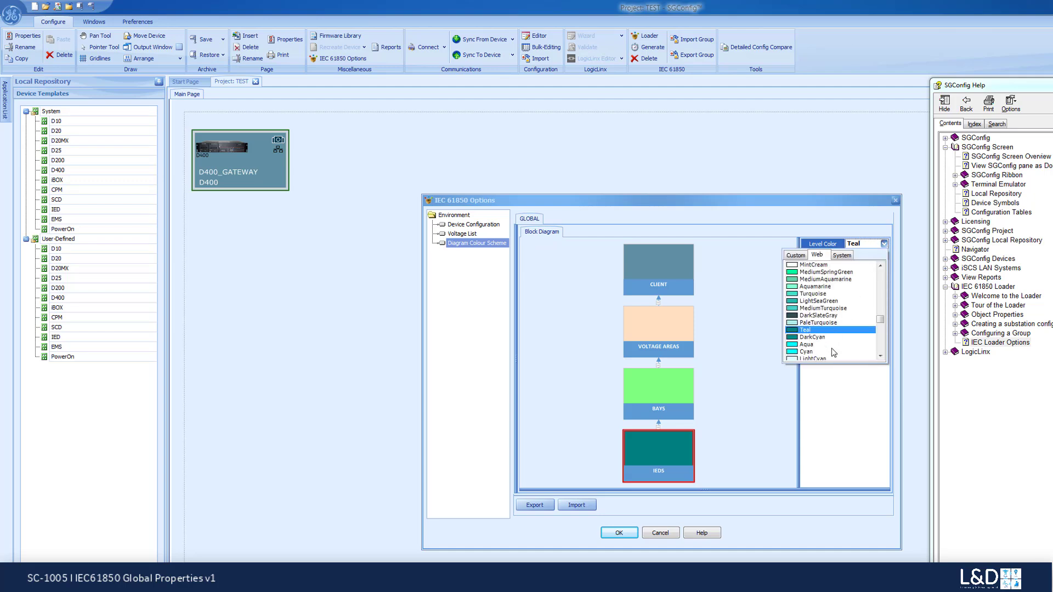
click(807, 345)
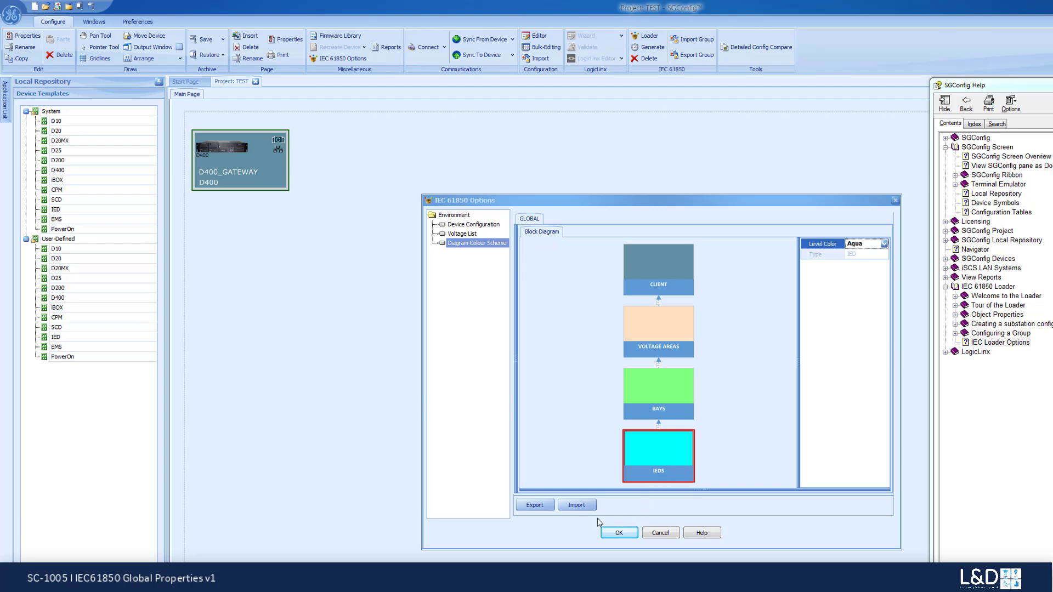
click(612, 535)
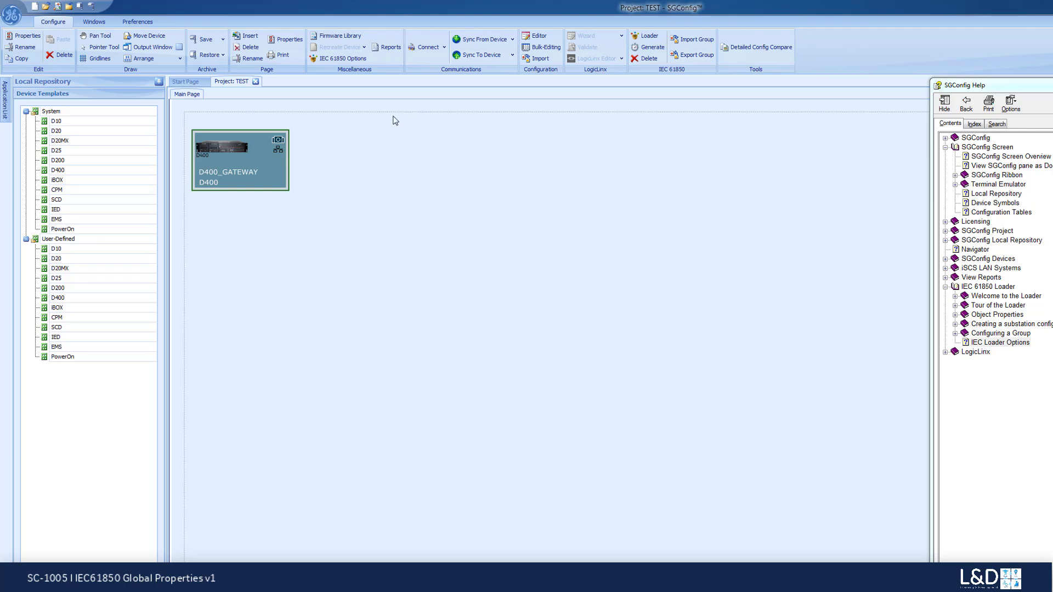
- Reopen the IEC 61850 Options and export the diagram colour scheme to the Desktop as ColorScheme.xml
click(342, 58)
click(483, 243)
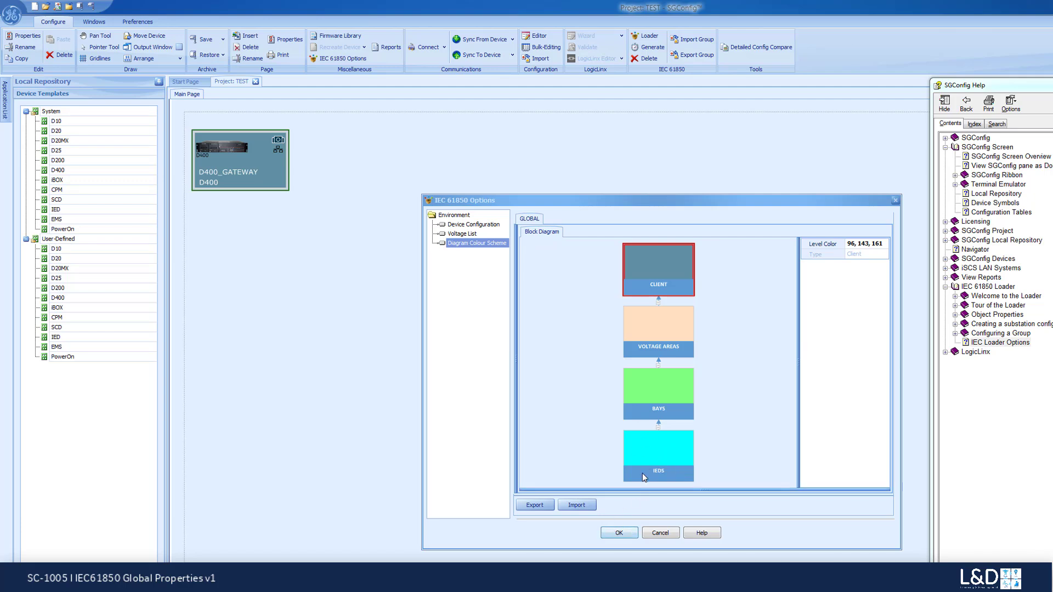
click(534, 506)
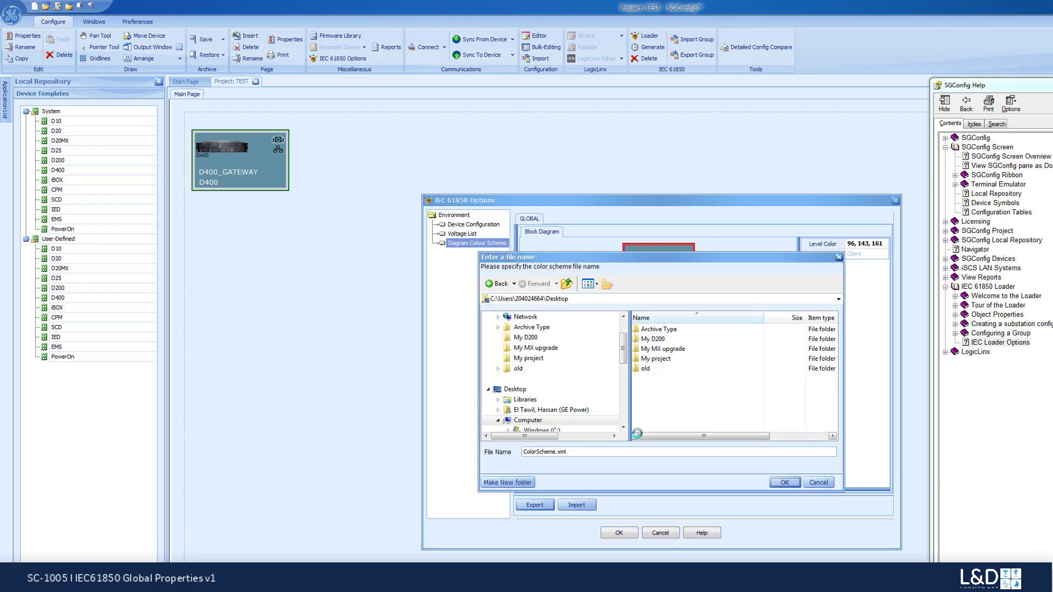
click(524, 390)
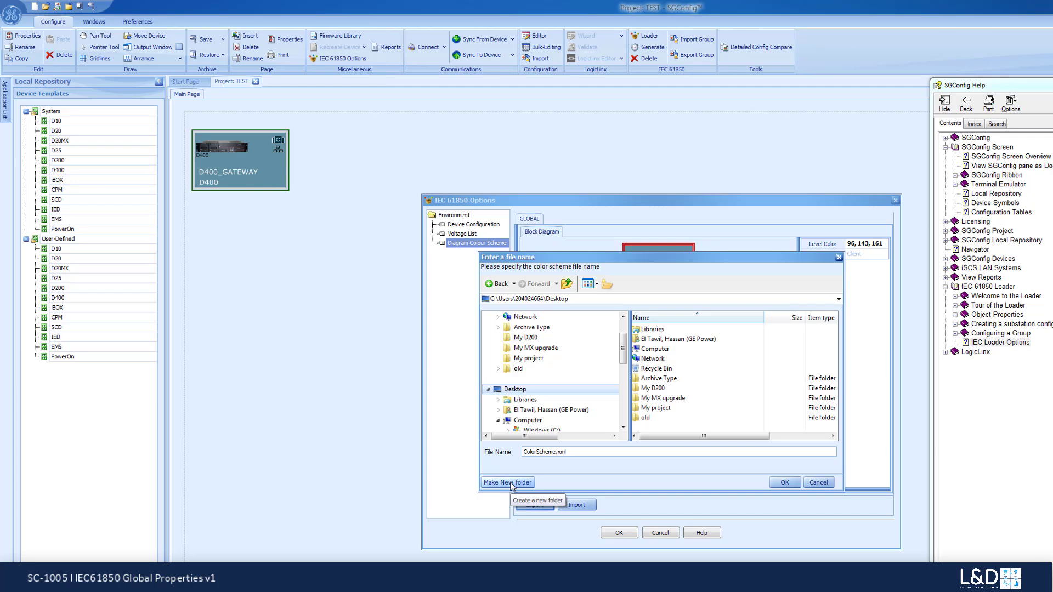
click(785, 483)
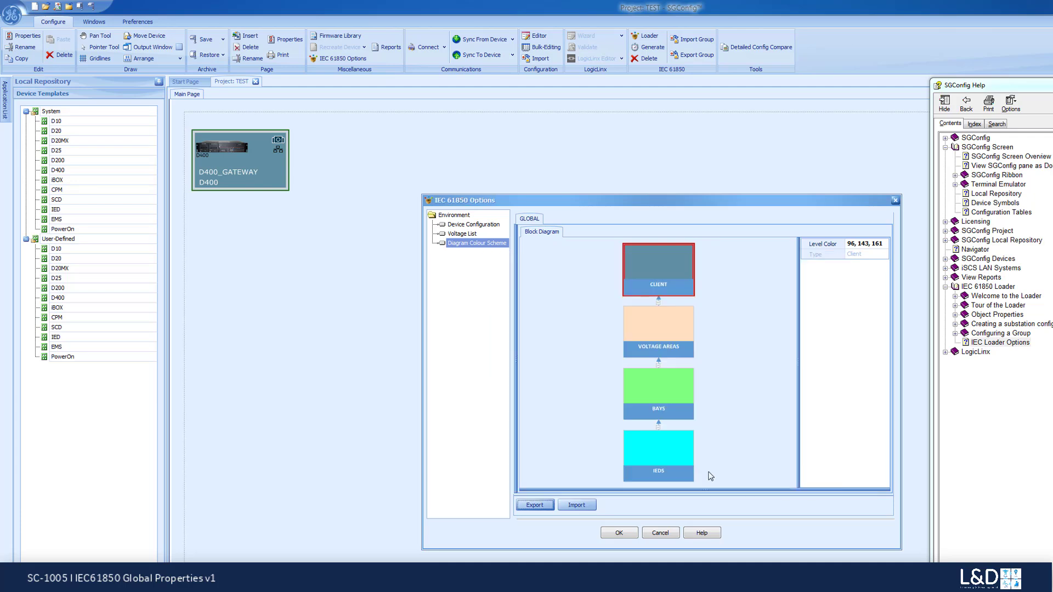
- Change the IEDS block's level color to the web color DodgerBlue
click(657, 446)
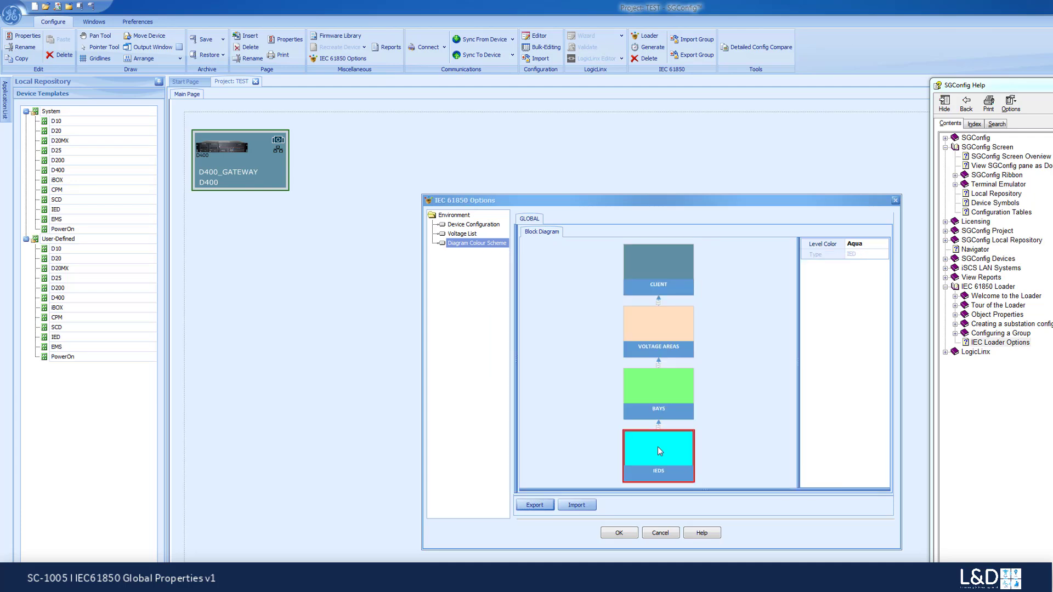
click(882, 248)
click(884, 243)
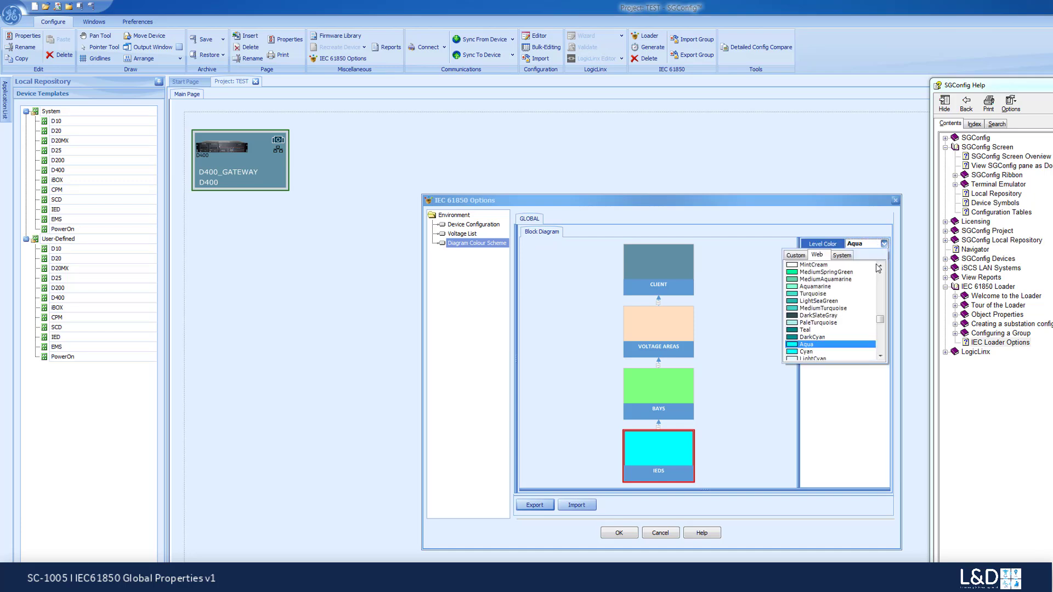
click(880, 349)
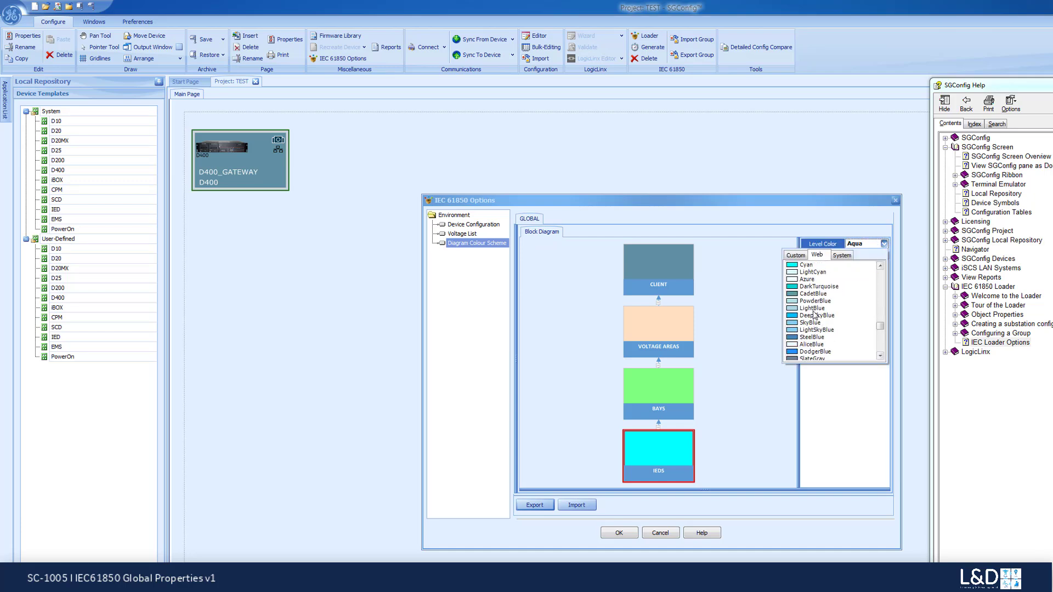
click(807, 351)
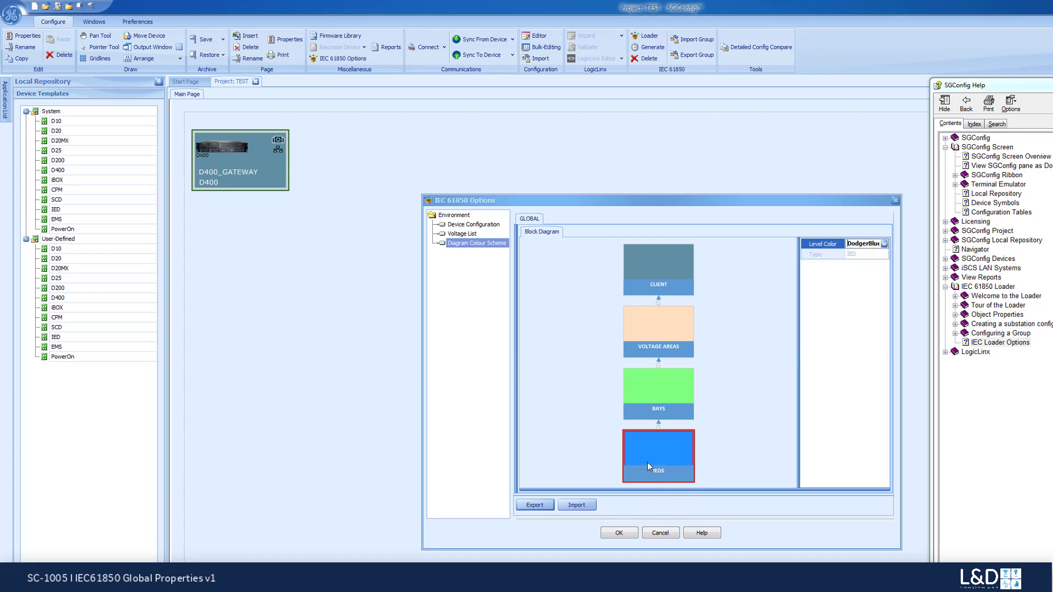
- Accept the IEC 61850 options with the changed IEDS color, and reopen them at the Diagram Colour Scheme
click(619, 534)
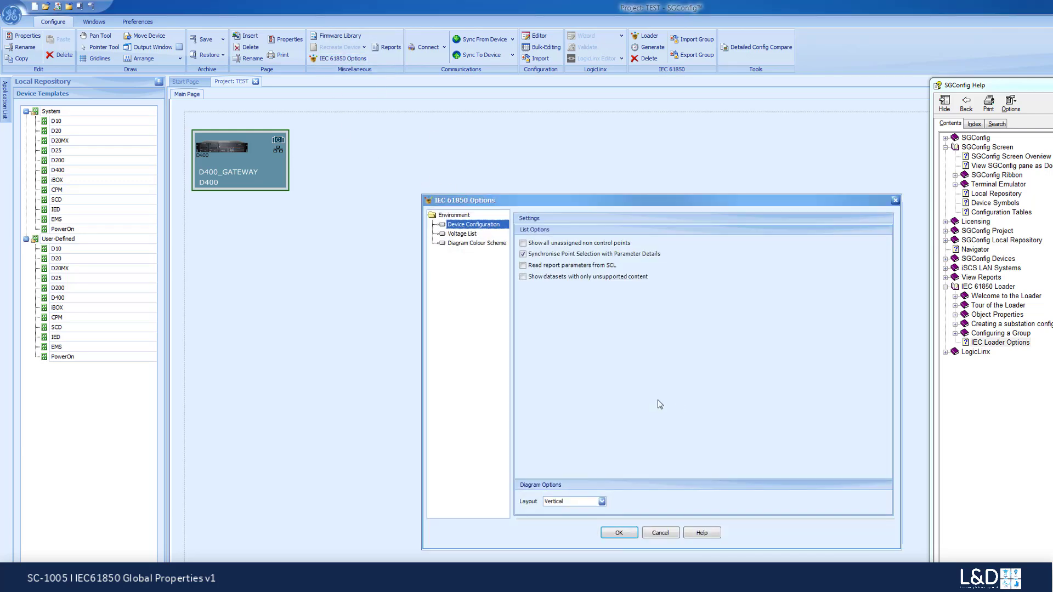
click(485, 243)
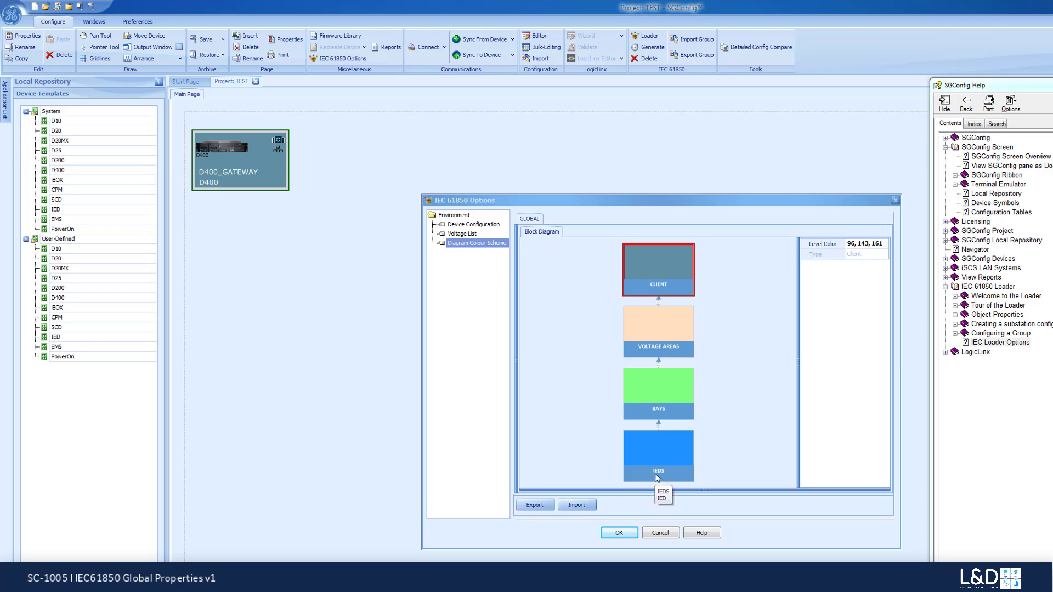
- Import ColorScheme.xml from the Desktop as the diagram colour scheme, accept the options, and reopen the Diagram Colour Scheme to check the block colors
click(575, 507)
click(665, 380)
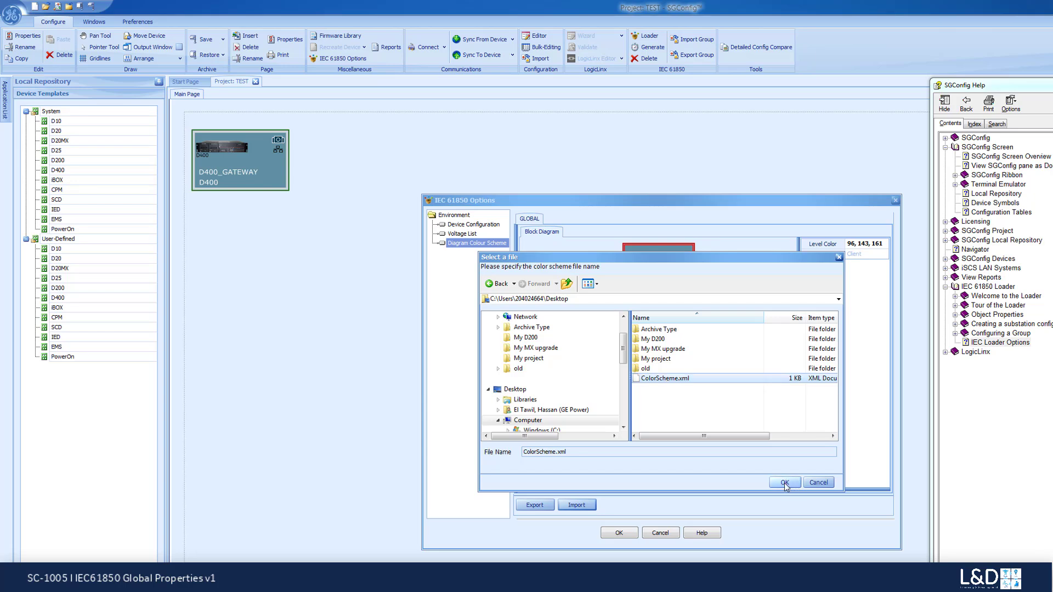
click(785, 483)
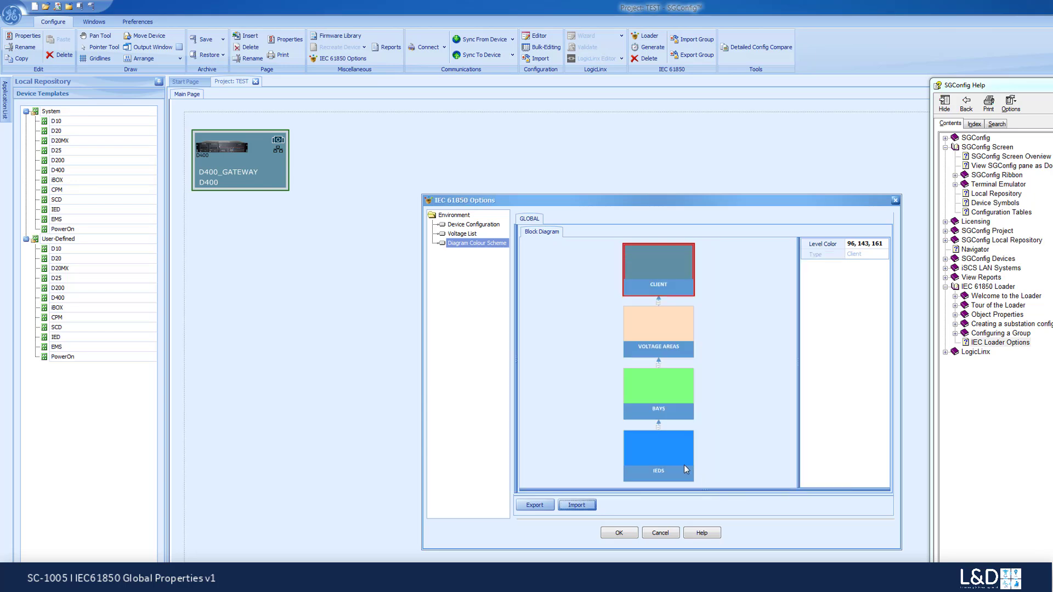
click(621, 534)
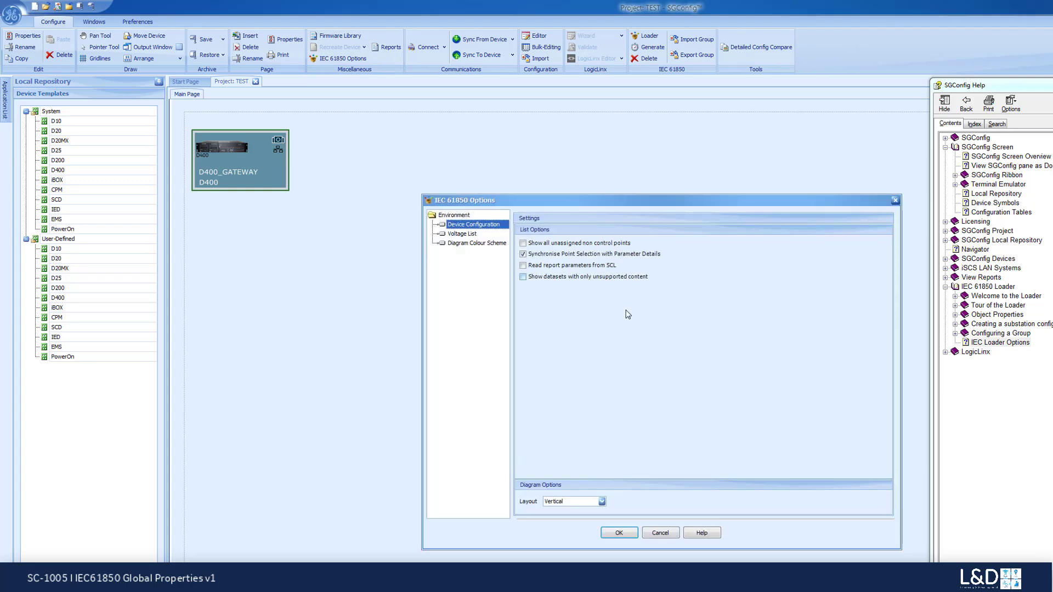
click(482, 243)
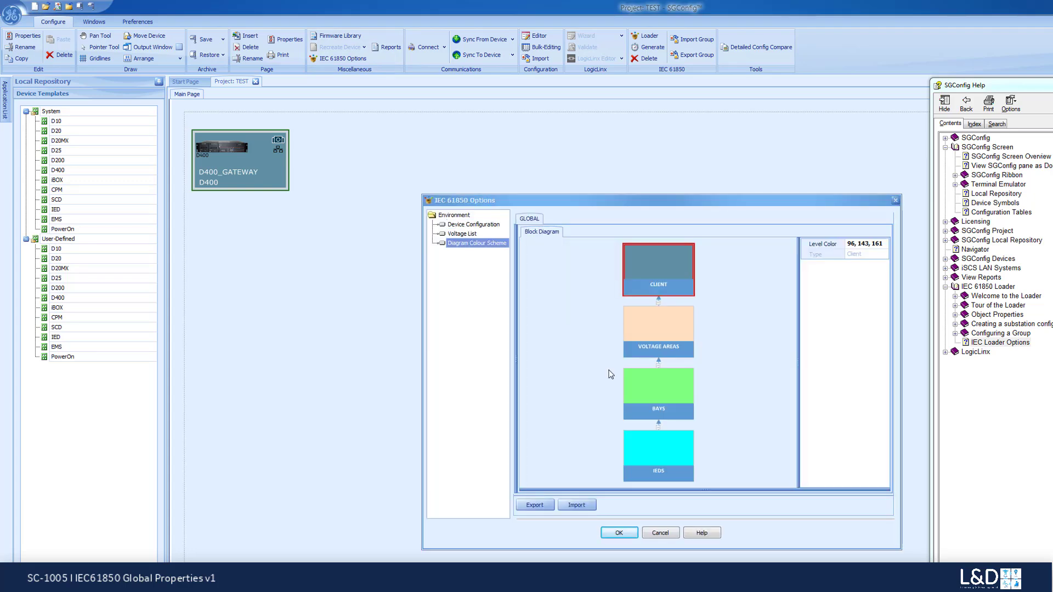